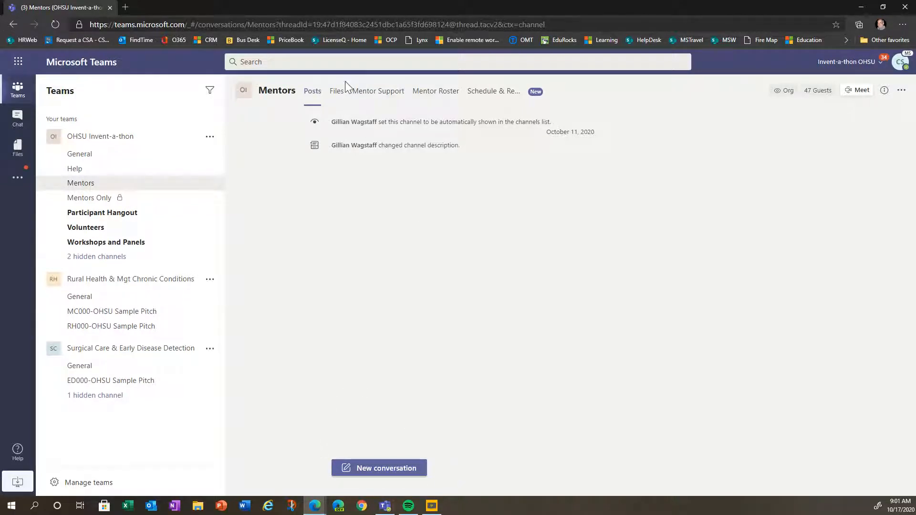
- Open the Mentor Support form and enter the requester's name and team name The Healthy Ones
{"action": "left_click", "coordinate": [377, 101]}
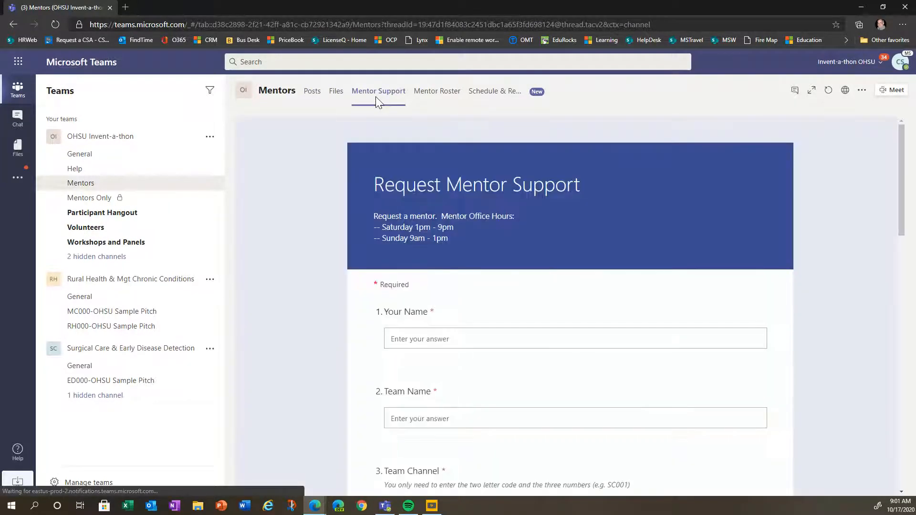
{"action": "left_click", "coordinate": [422, 335]}
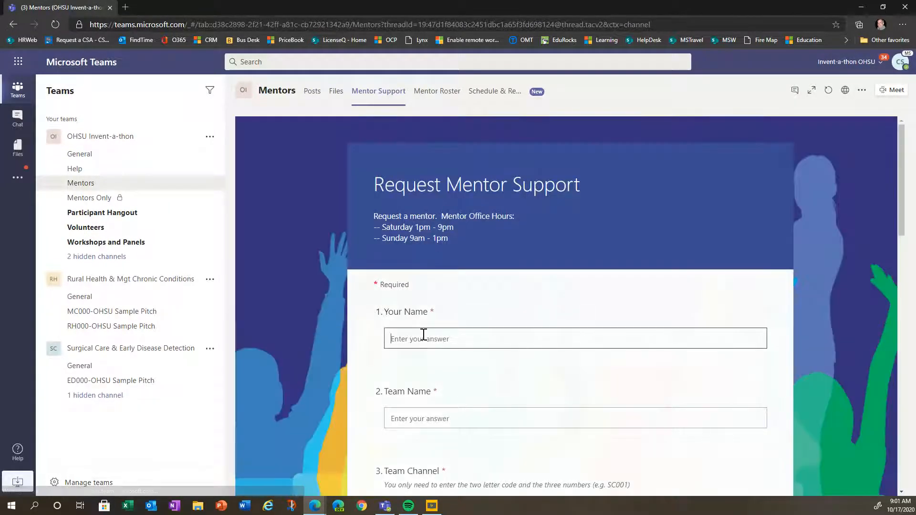
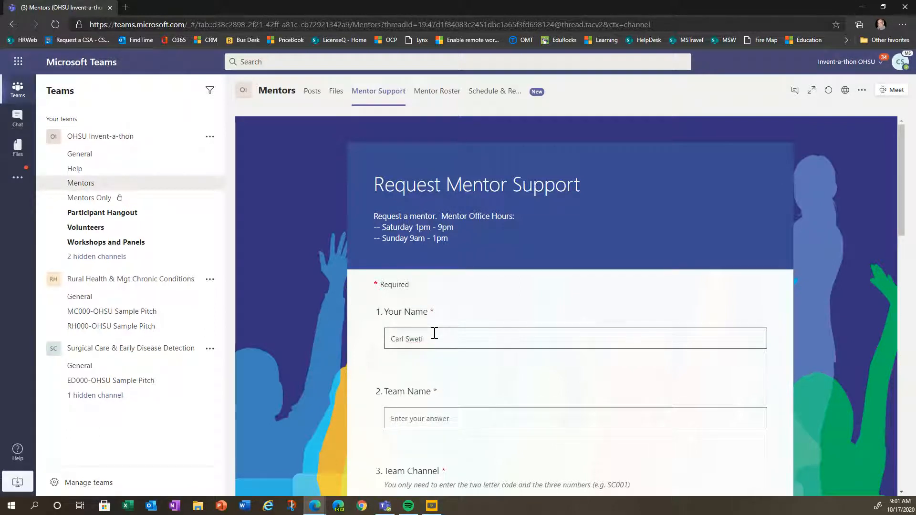
{"action": "left_click", "coordinate": [425, 414]}
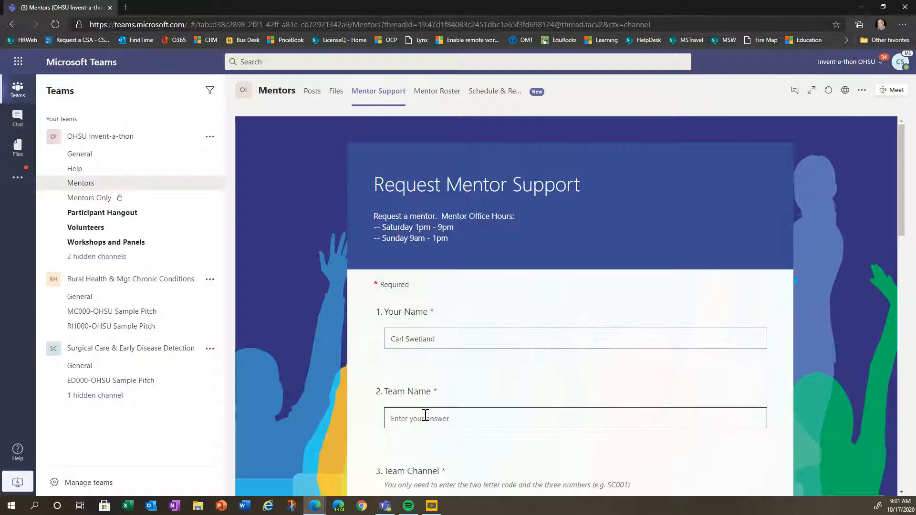
{"action": "type", "text": "The Healthy Ones"}
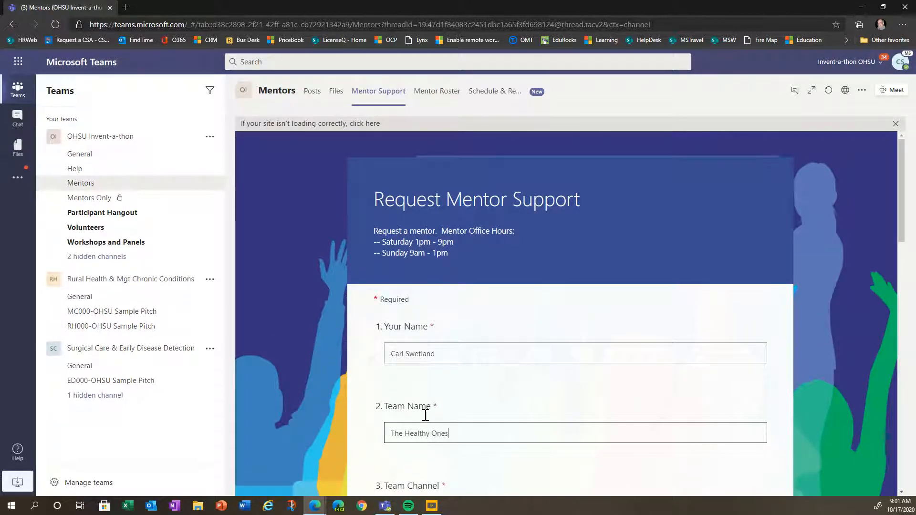
- Enter team channel RH001 and pick Rural Health as the track
{"action": "scroll", "coordinate": [425, 416], "scroll_direction": "down", "scroll_amount": 2}
{"action": "left_click", "coordinate": [434, 413]}
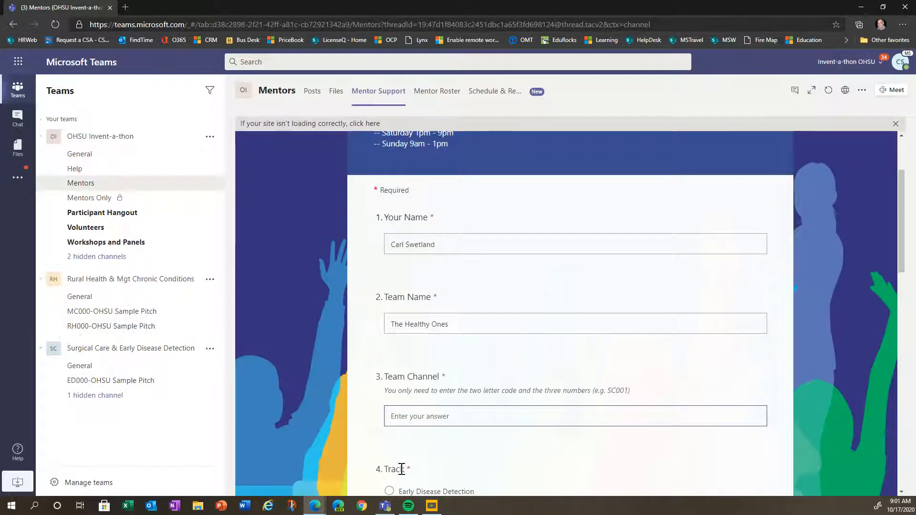
{"action": "type", "text": "R"}
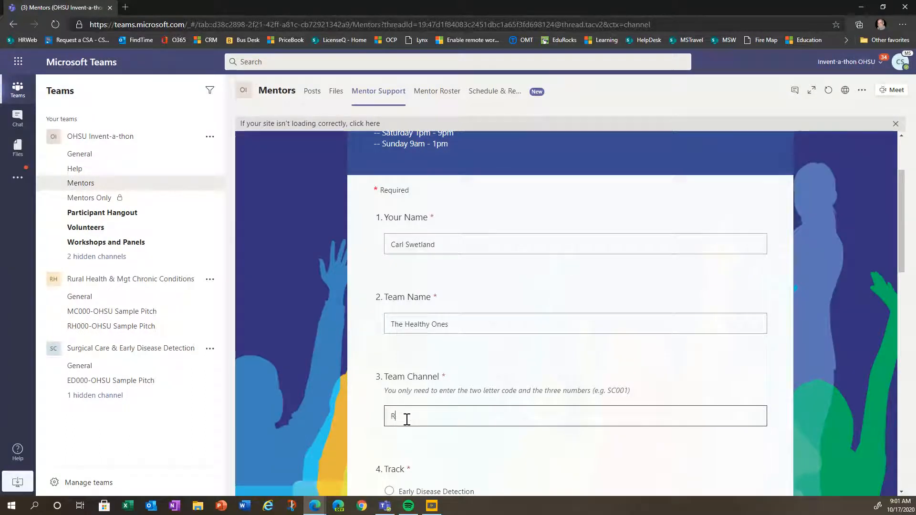
{"action": "type", "text": "H001"}
{"action": "scroll", "coordinate": [407, 420], "scroll_direction": "down", "scroll_amount": 1}
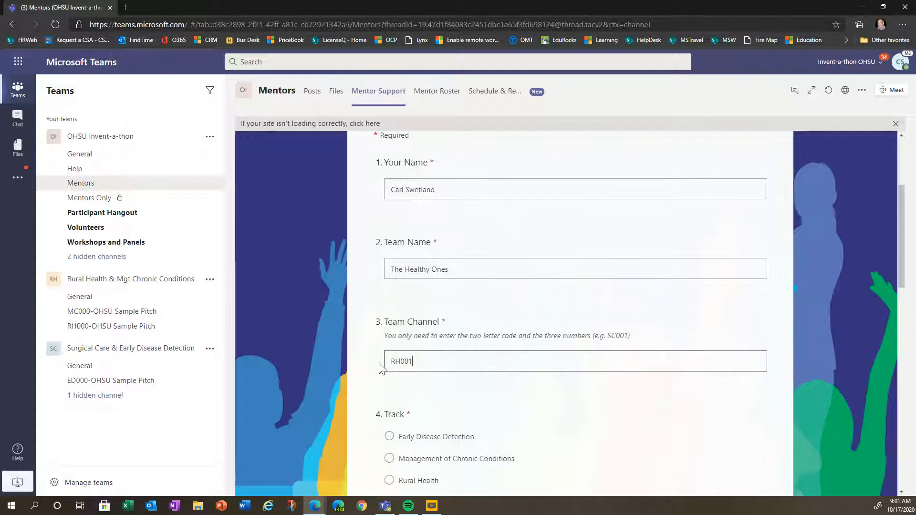
{"action": "scroll", "coordinate": [421, 393], "scroll_direction": "down", "scroll_amount": 1}
{"action": "scroll", "coordinate": [421, 392], "scroll_direction": "down", "scroll_amount": 1}
{"action": "left_click", "coordinate": [390, 426]}
- Choose the Business category, describe needing help building an ROI model, and submit the request
{"action": "scroll", "coordinate": [548, 436], "scroll_direction": "down", "scroll_amount": 5}
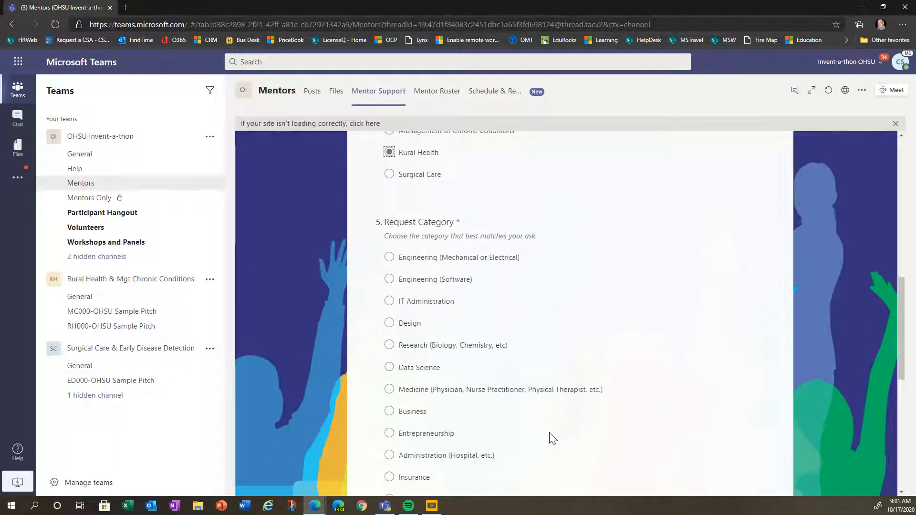
{"action": "left_click", "coordinate": [389, 411]}
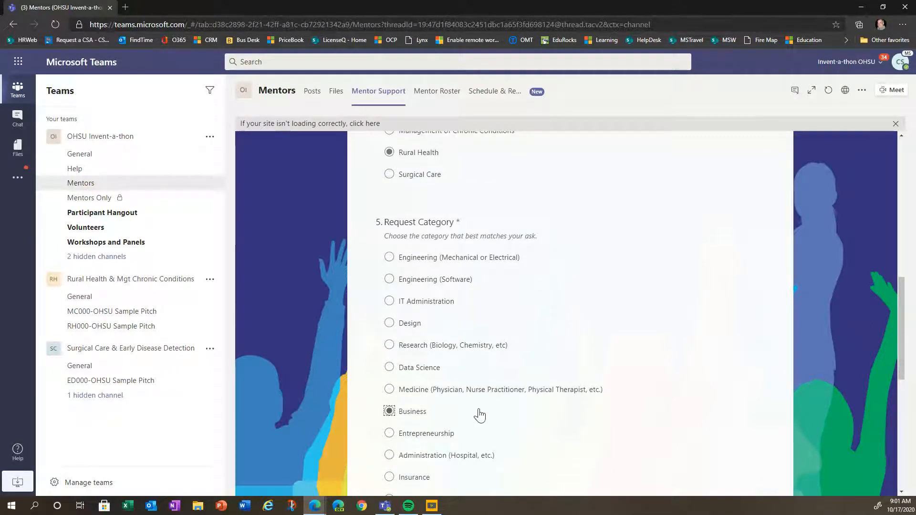
{"action": "scroll", "coordinate": [502, 418], "scroll_direction": "down", "scroll_amount": 6}
{"action": "left_click", "coordinate": [439, 362]}
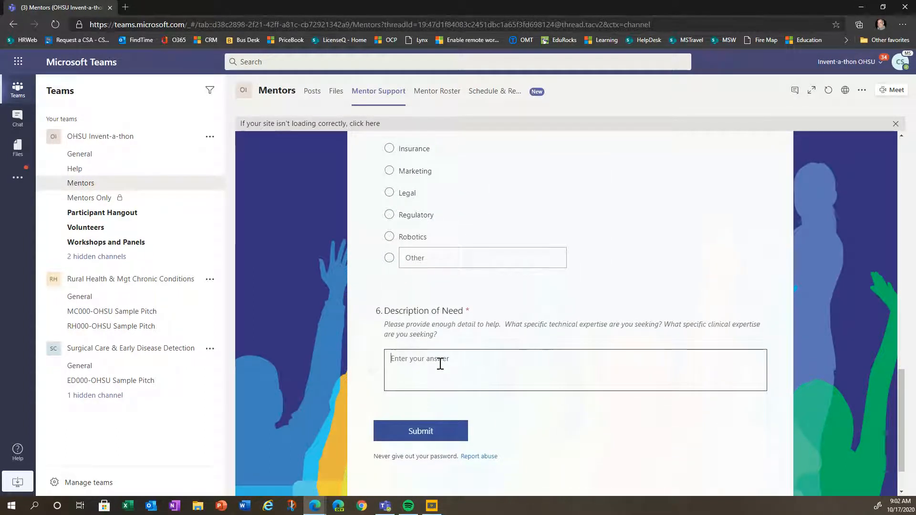
{"action": "type", "text": "I"}
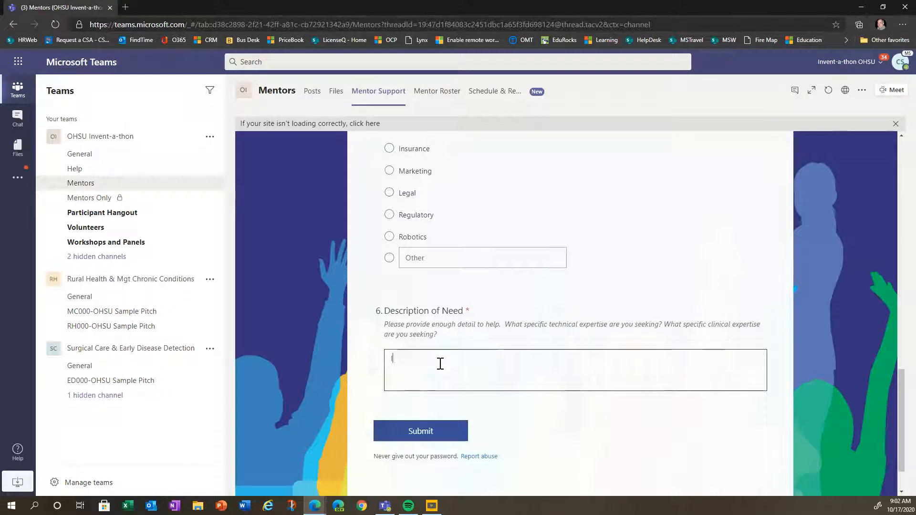
{"action": "type", "text": " need to bui"}
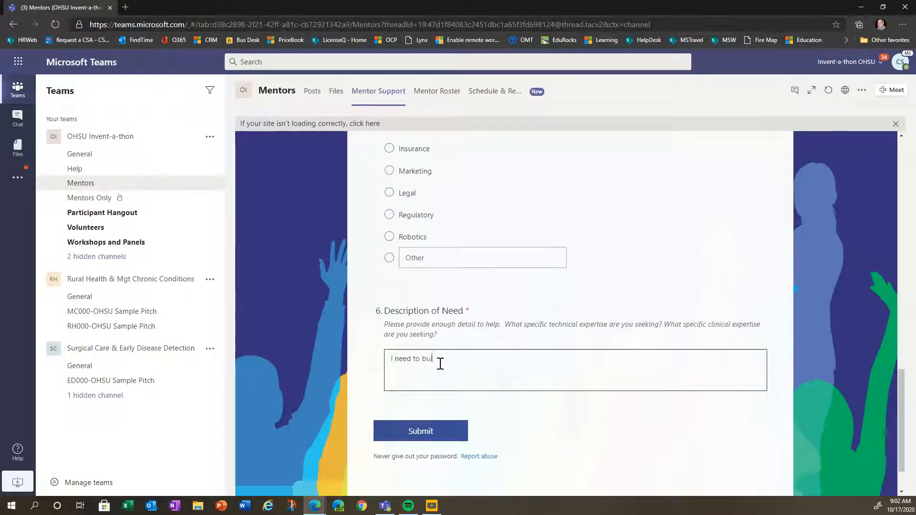
{"action": "type", "text": "ld an ROI model and don't know how to get "}
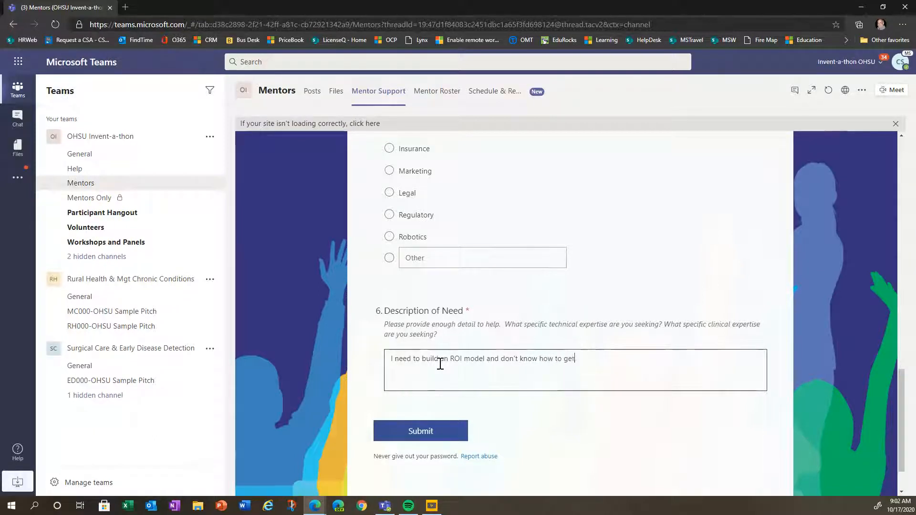
{"action": "type", "text": "started"}
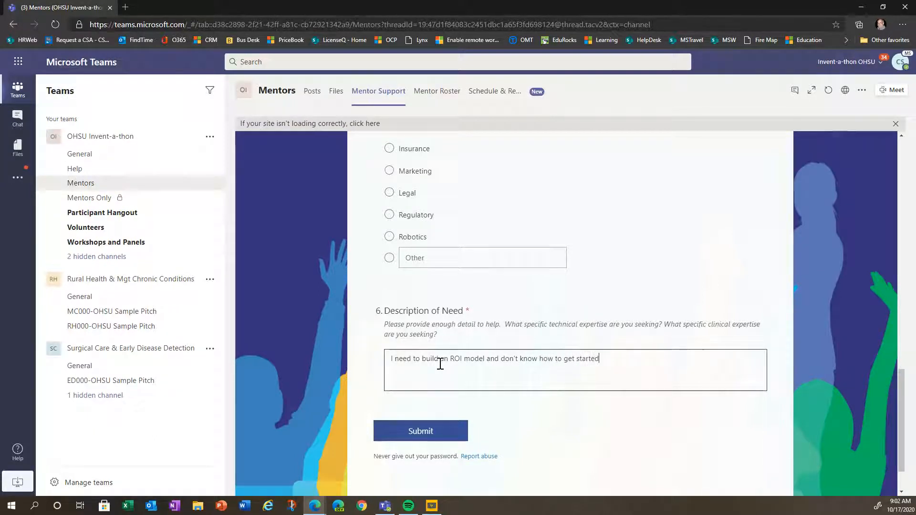
{"action": "left_click", "coordinate": [443, 436]}
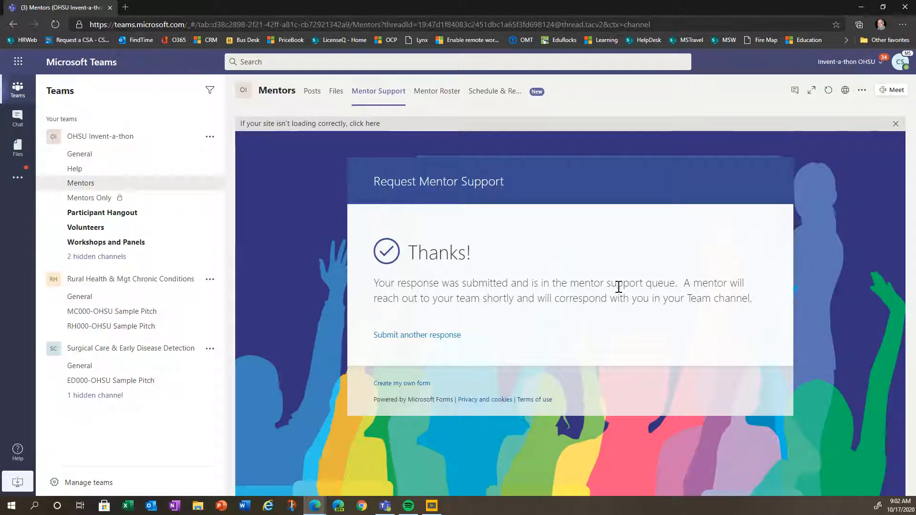
{"action": "left_click", "coordinate": [94, 199]}
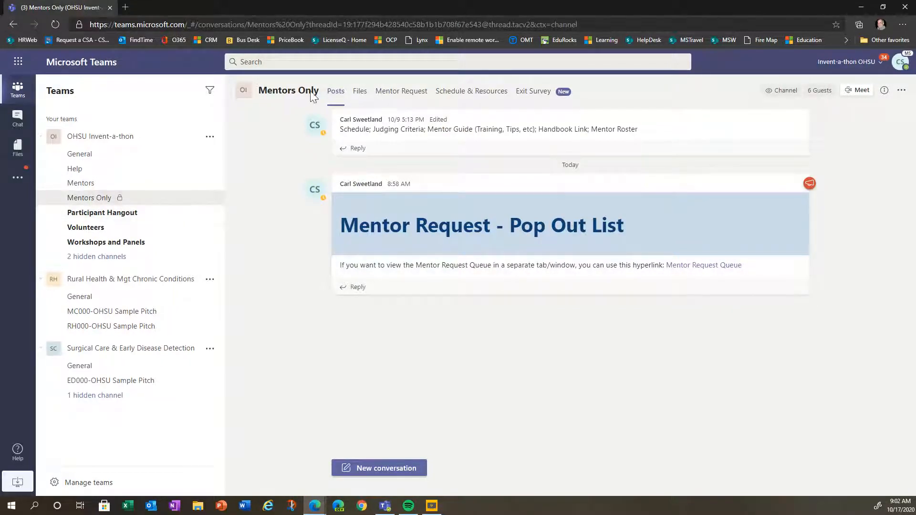
- Open the Mentor Request list showing the new RH001 Business request and show its view choices
{"action": "left_click", "coordinate": [406, 92]}
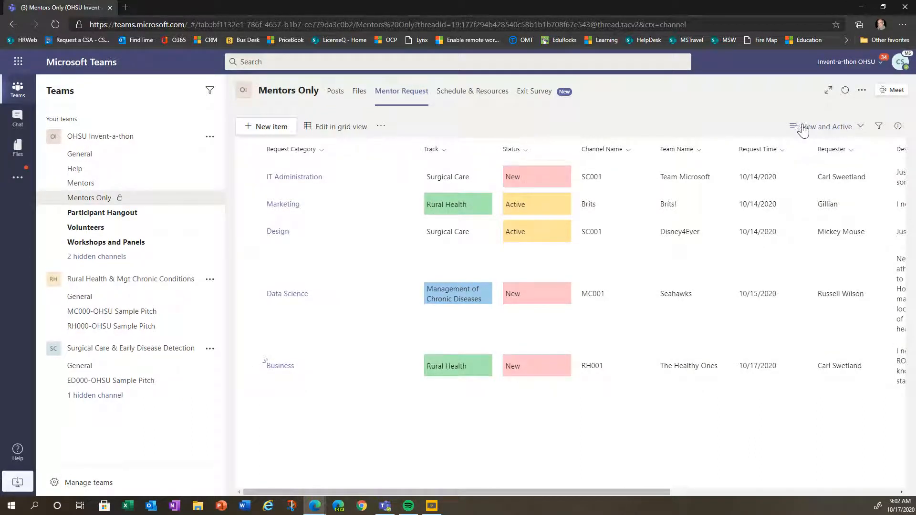
{"action": "left_click", "coordinate": [859, 128]}
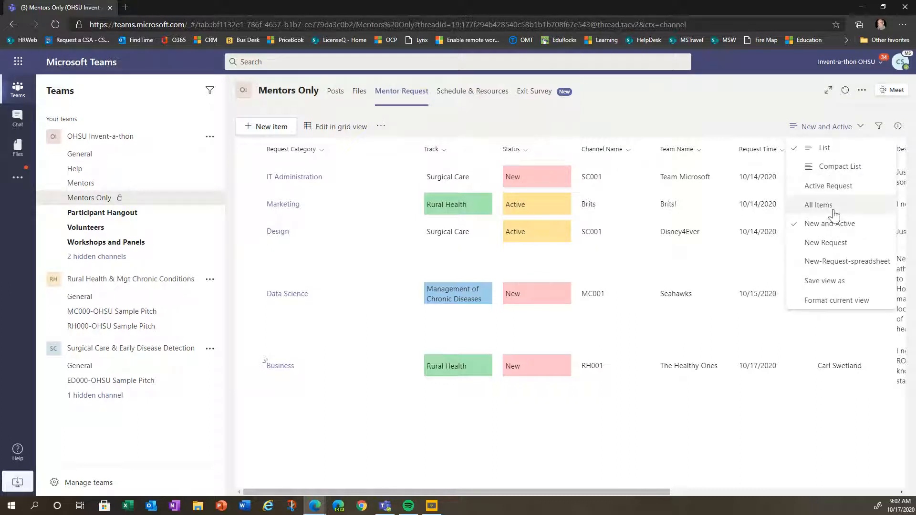
{"action": "left_click", "coordinate": [830, 208]}
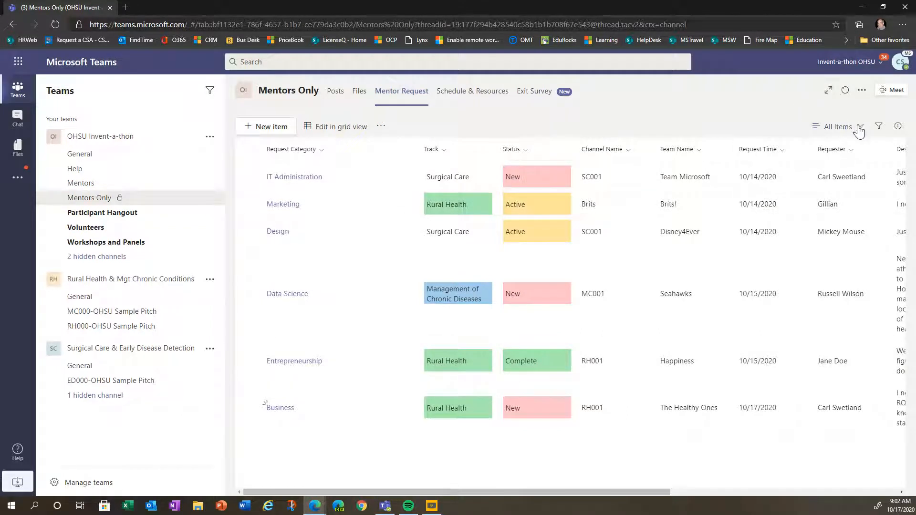
{"action": "left_click", "coordinate": [837, 127]}
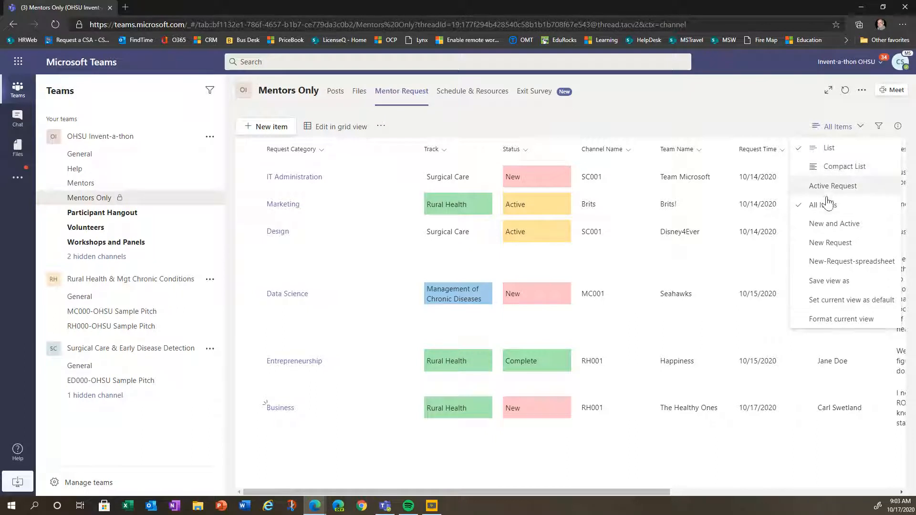
{"action": "left_click", "coordinate": [827, 224]}
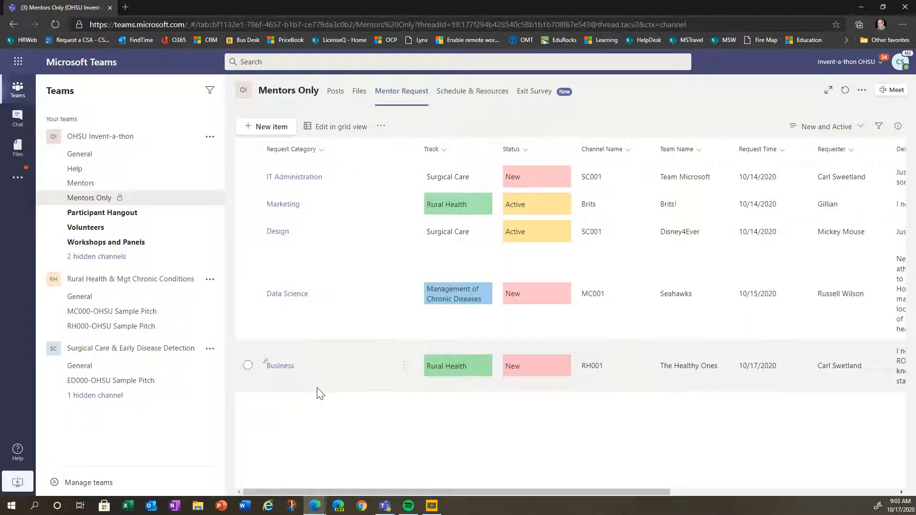
- Set the Business request's status to Active and assign a first mentor
{"action": "left_click", "coordinate": [278, 366]}
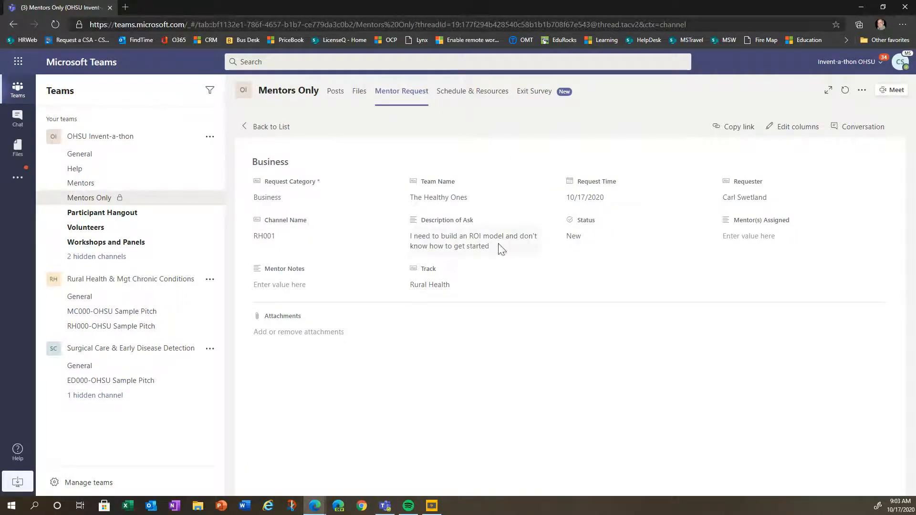
{"action": "left_click", "coordinate": [624, 241]}
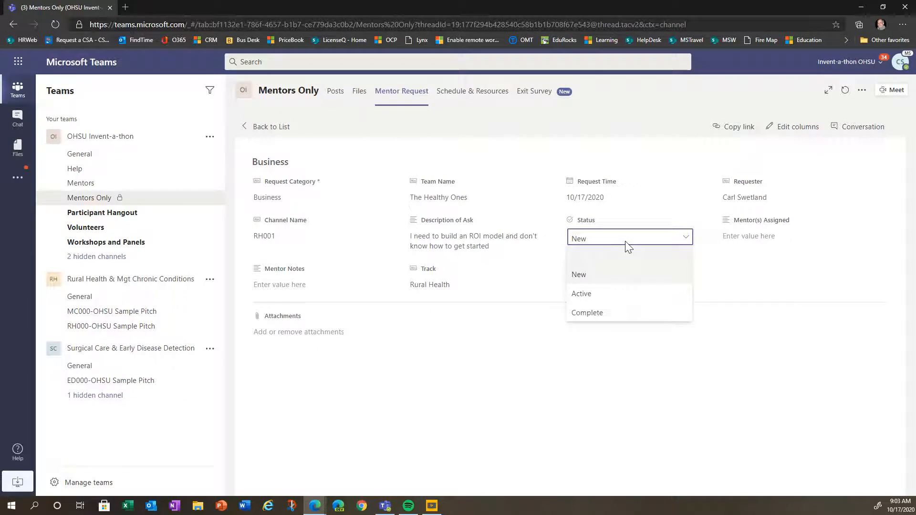
{"action": "left_click", "coordinate": [578, 294]}
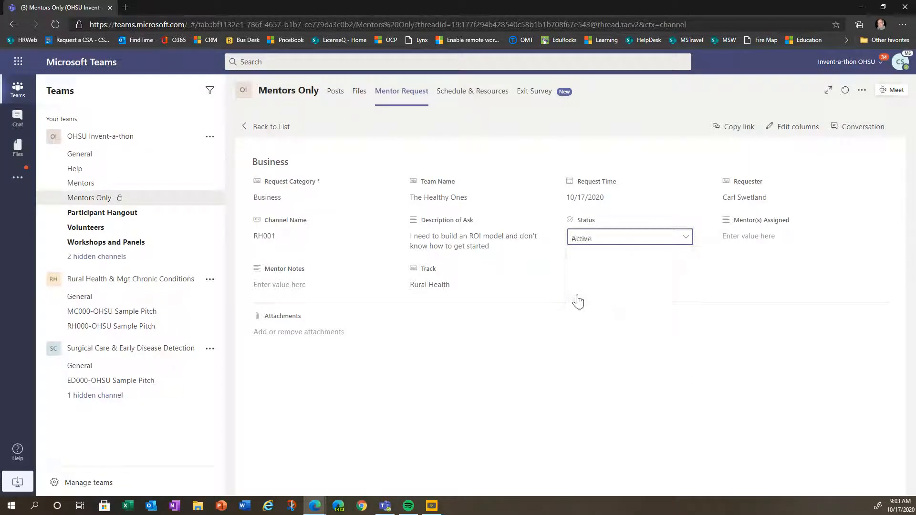
{"action": "left_click", "coordinate": [748, 239]}
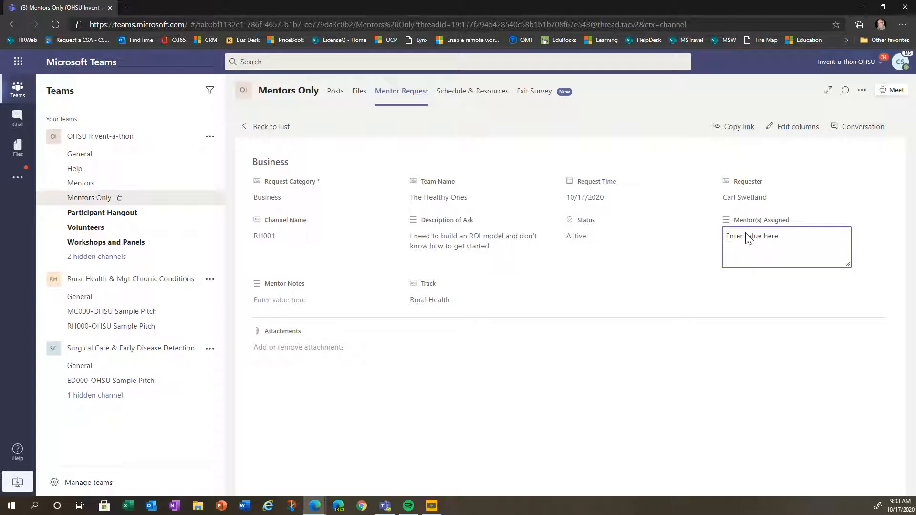
{"action": "type", "text": "John Doe"}
{"action": "left_click", "coordinate": [297, 301]}
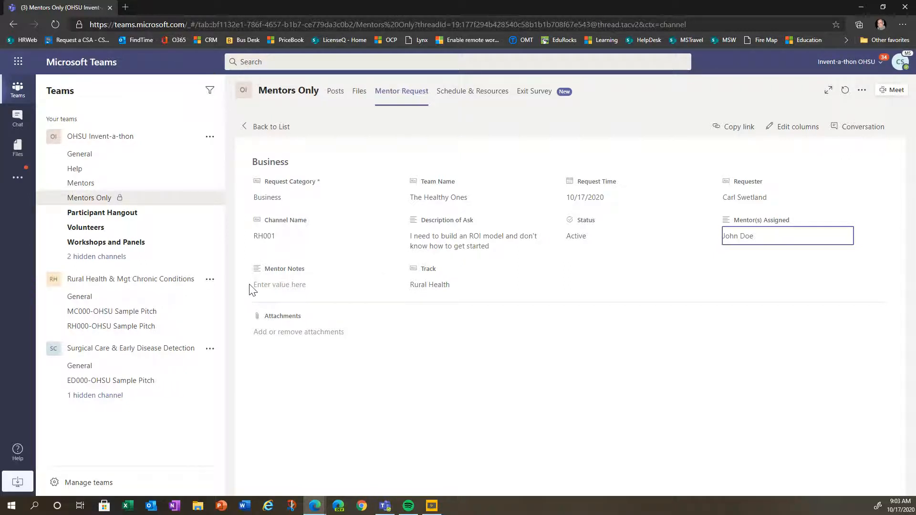
- Add the note "I'm also helping" and a second mentor under Mentor(s) Assigned
{"action": "left_click", "coordinate": [257, 286]}
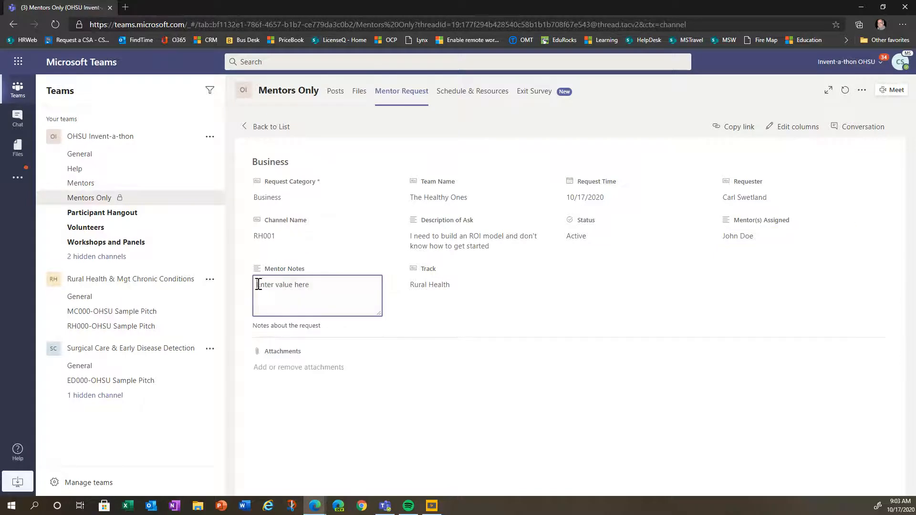
{"action": "type", "text": "ing"}
{"action": "left_click", "coordinate": [759, 244]}
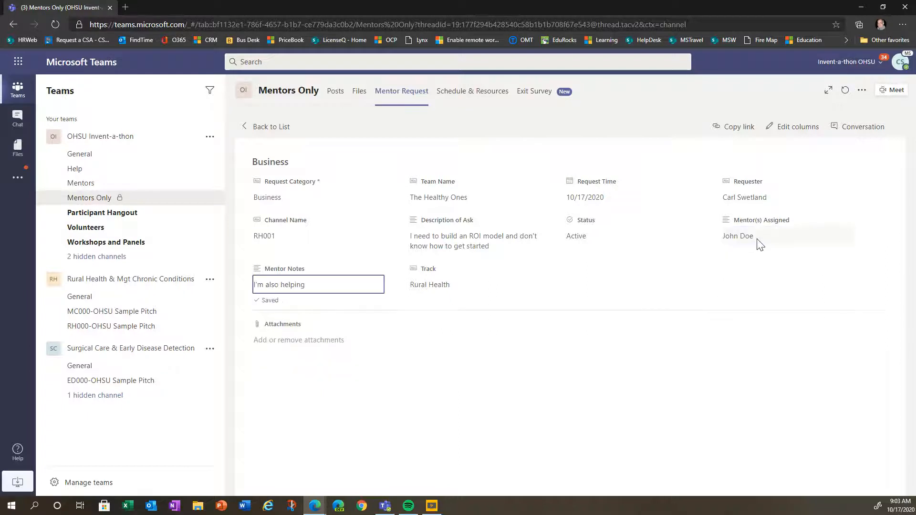
{"action": "left_click", "coordinate": [760, 237]}
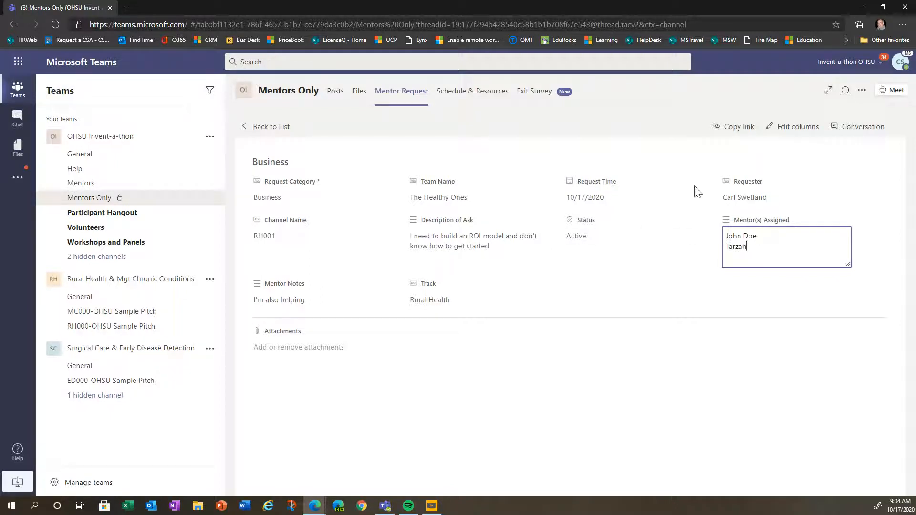
{"action": "left_click", "coordinate": [705, 179]}
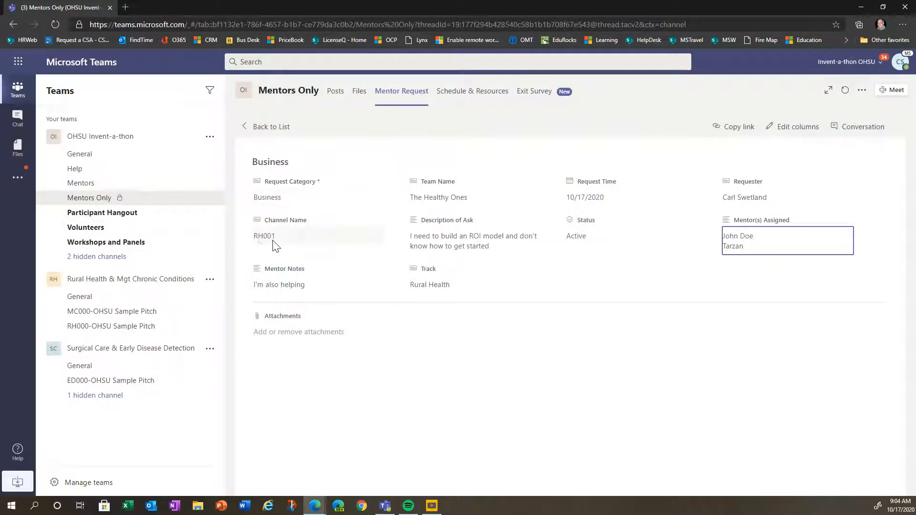
{"action": "left_click", "coordinate": [113, 327]}
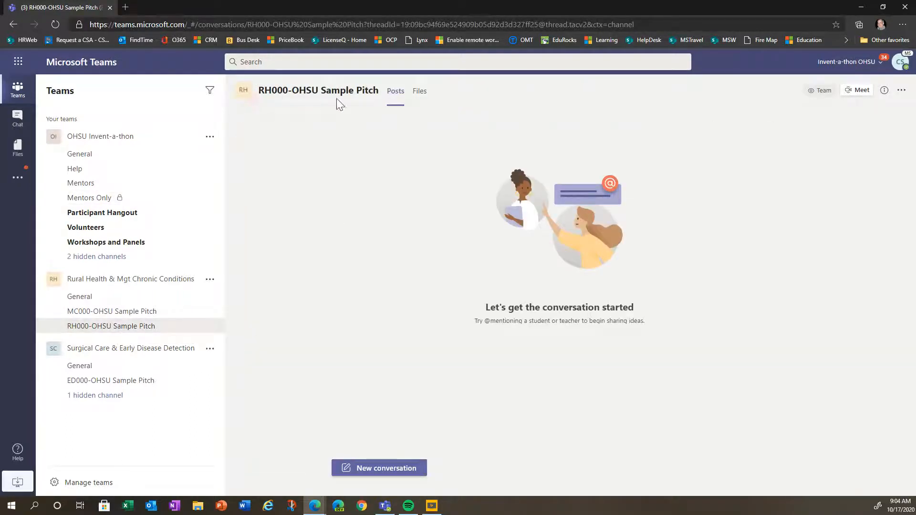
- Post "Hi, I'm here to help with the ROI questions.." in the RH000-OHSU Sample Pitch channel
{"action": "left_click", "coordinate": [368, 470]}
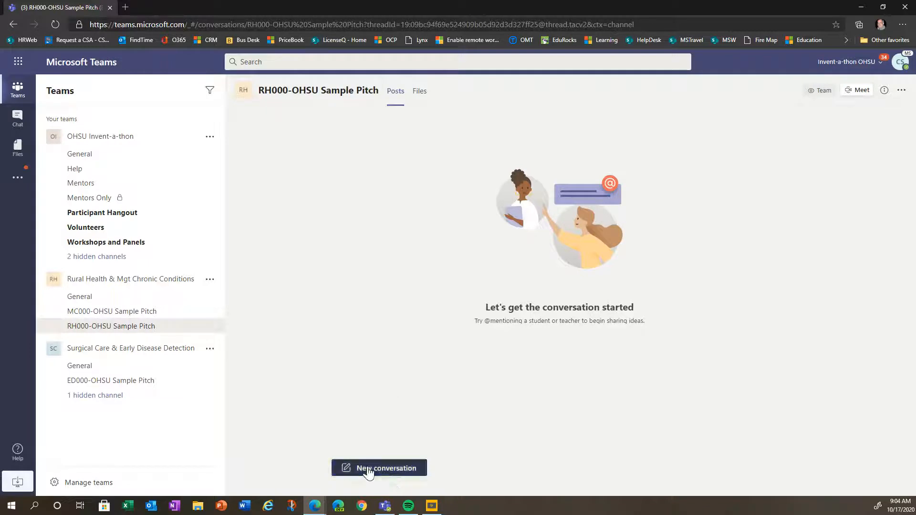
{"action": "type", "text": "Hi"}
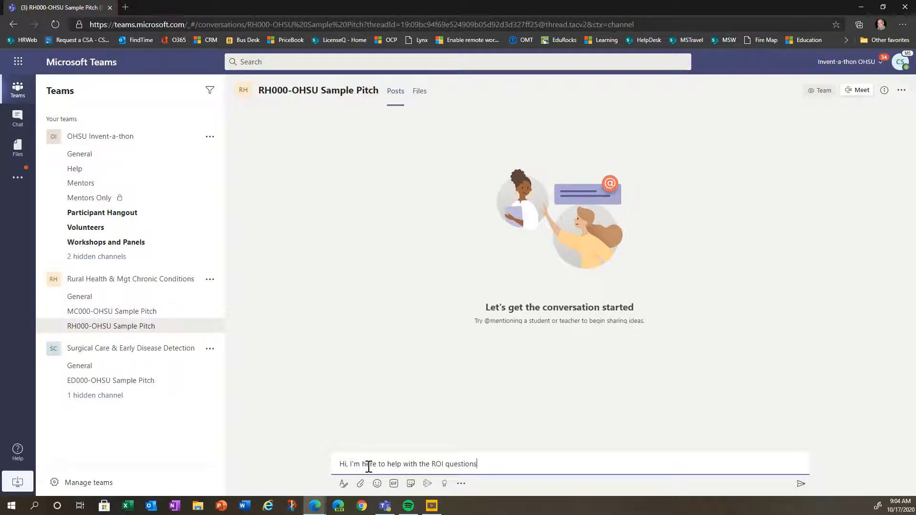
{"action": "key", "text": "Return"}
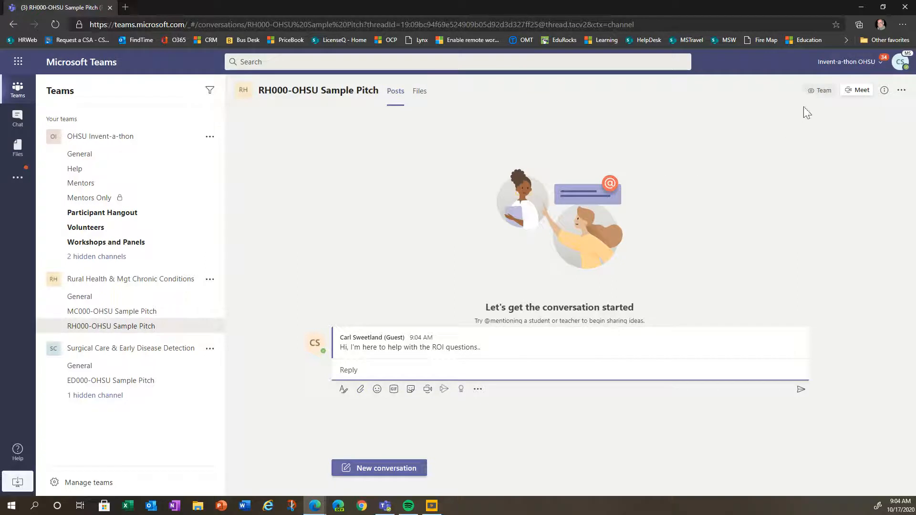
- Start an instant Meet now call in the channel and hang up after about 10 seconds
{"action": "left_click", "coordinate": [857, 92]}
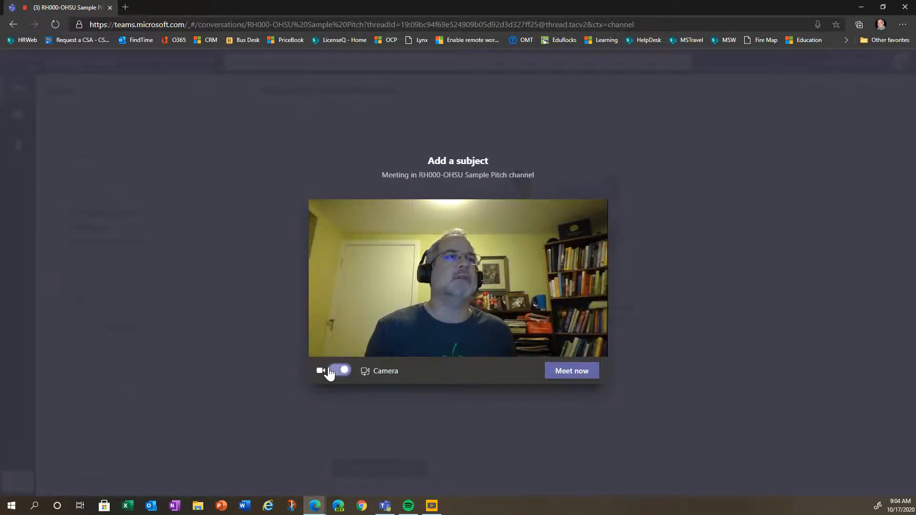
{"action": "left_click", "coordinate": [559, 380]}
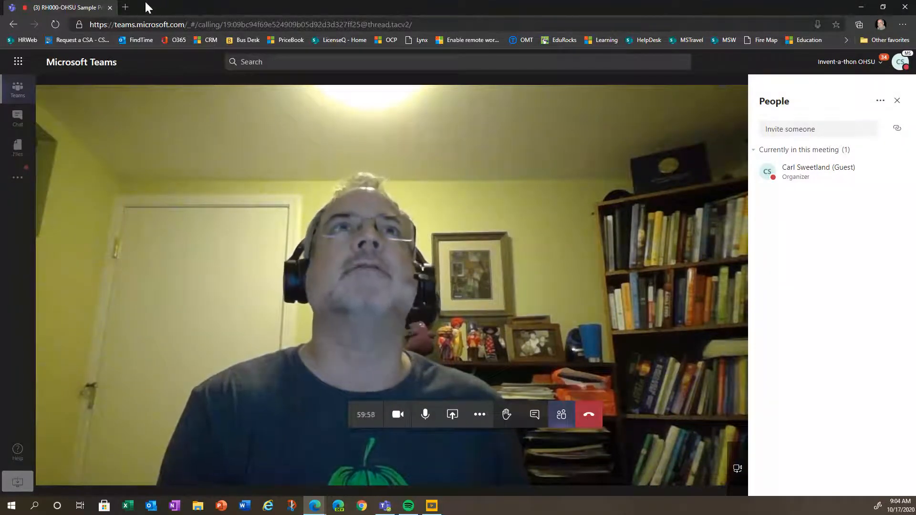
{"action": "left_click", "coordinate": [591, 415]}
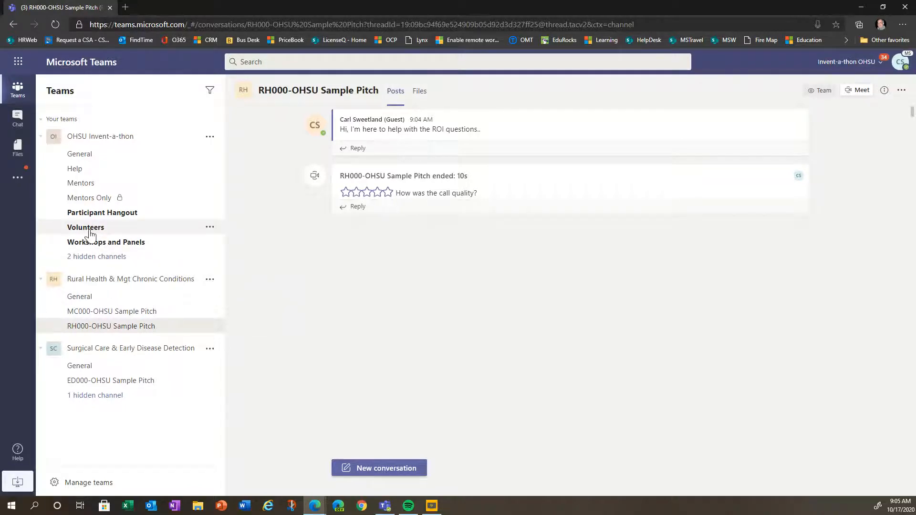
- In Mentors Only's Mentor Request list, mark the Business request Complete and return to Posts
{"action": "left_click", "coordinate": [98, 200]}
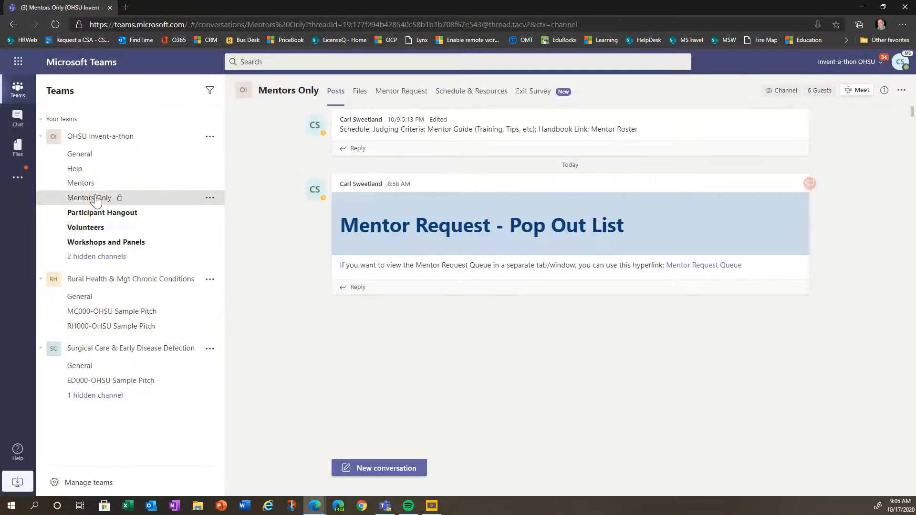
{"action": "left_click", "coordinate": [415, 95]}
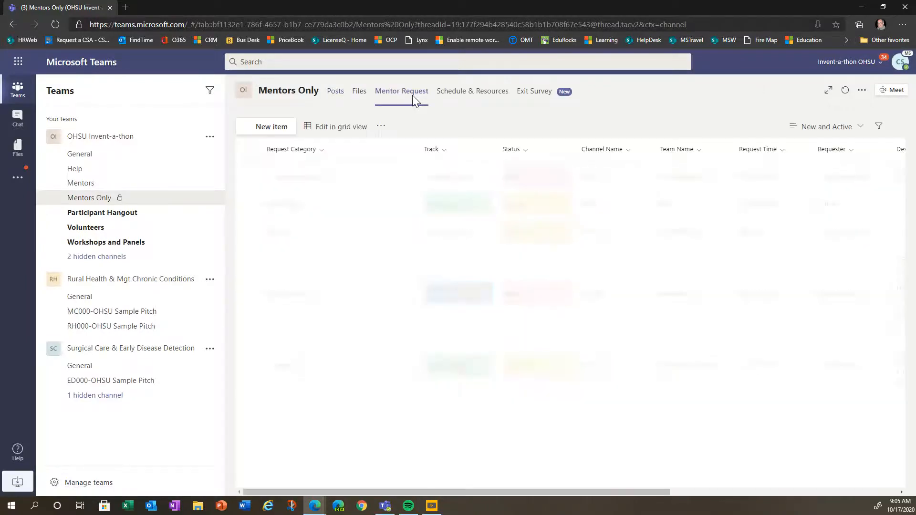
{"action": "left_click", "coordinate": [277, 367]}
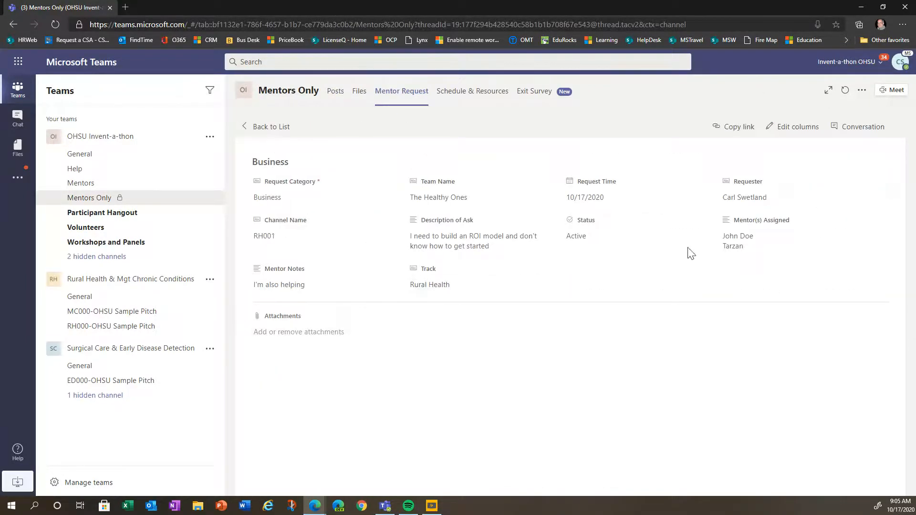
{"action": "left_click", "coordinate": [590, 241]}
{"action": "left_click", "coordinate": [590, 313]}
{"action": "left_click", "coordinate": [309, 311]}
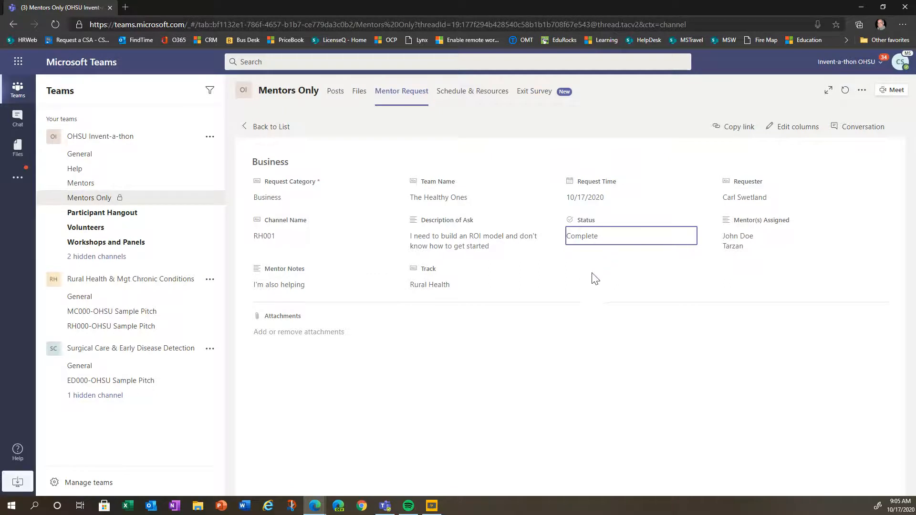
{"action": "left_click", "coordinate": [336, 94]}
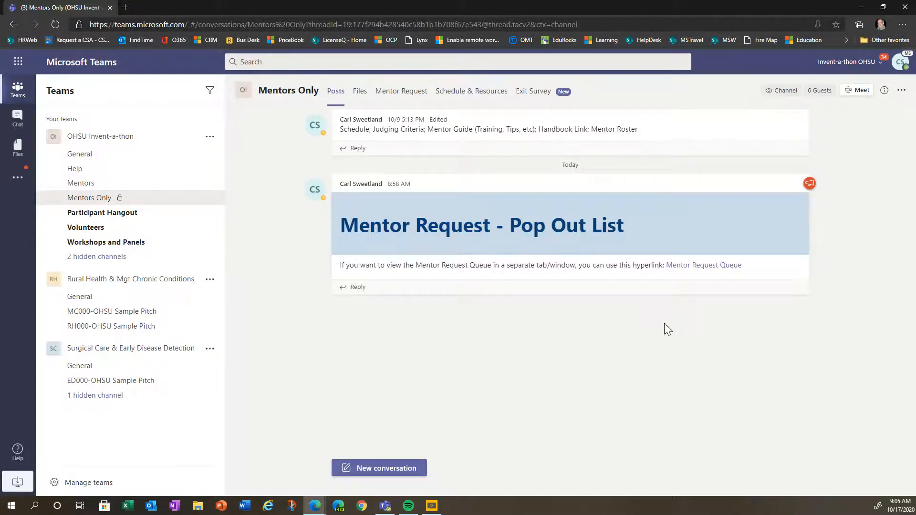
- Open the Mentor Request Queue in SharePoint grid view and set IT Administration to Active
{"action": "left_click", "coordinate": [698, 273]}
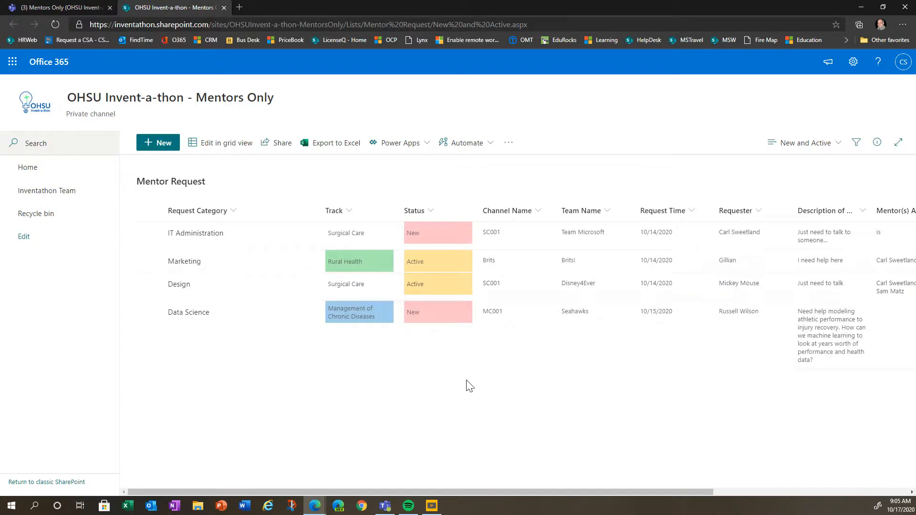
{"action": "left_click", "coordinate": [212, 148]}
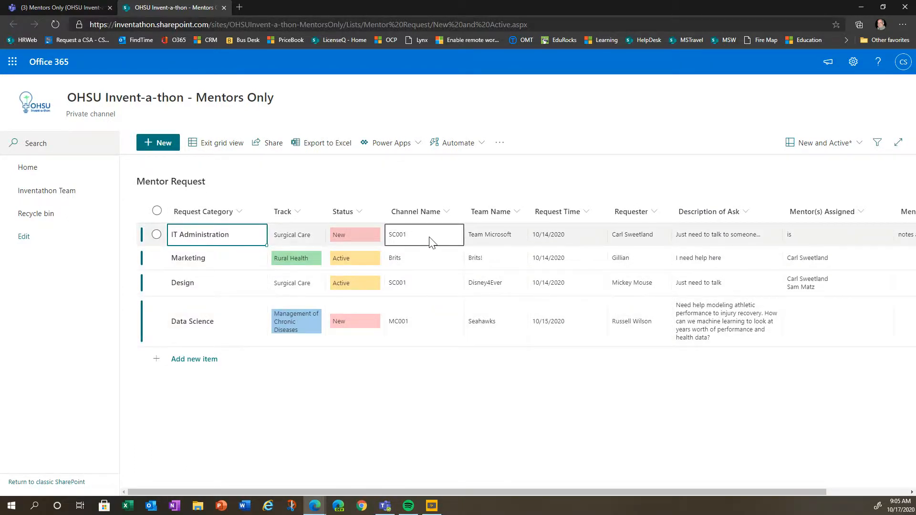
{"action": "left_click", "coordinate": [433, 238]}
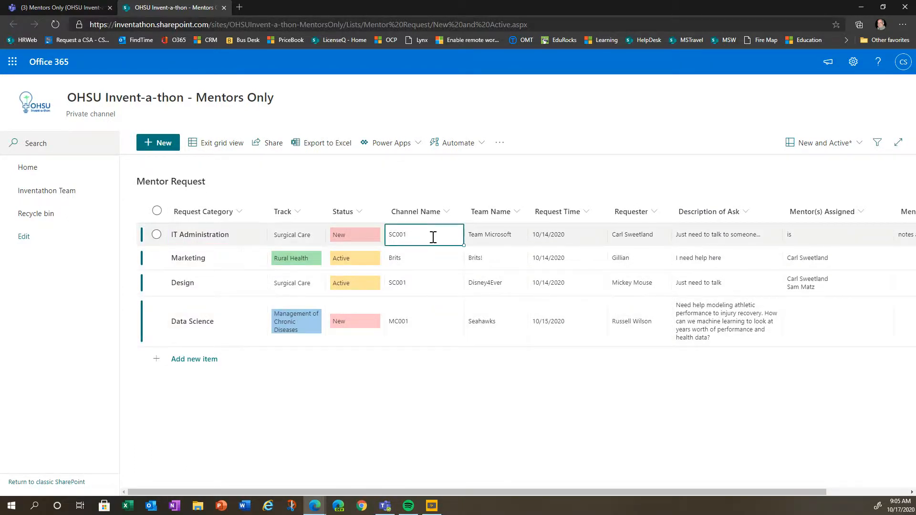
{"action": "left_click", "coordinate": [359, 238]}
{"action": "left_click", "coordinate": [372, 232]}
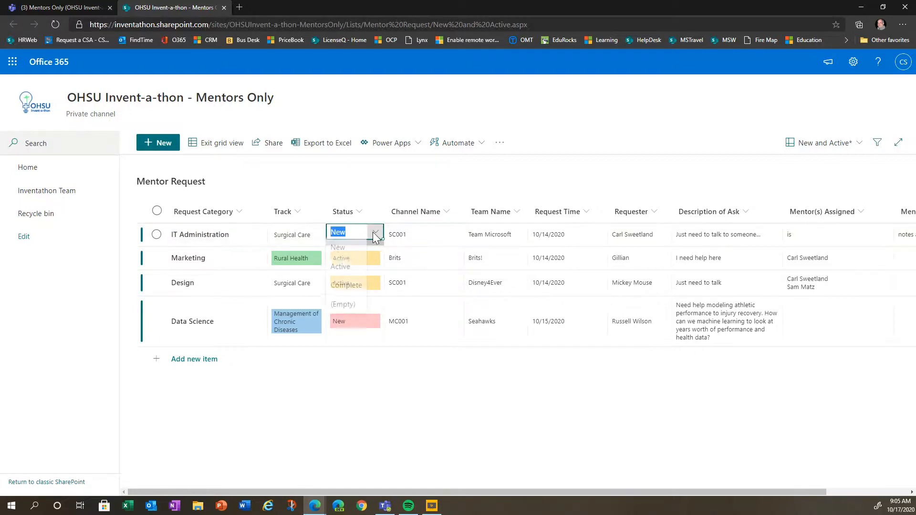
{"action": "left_click", "coordinate": [347, 270]}
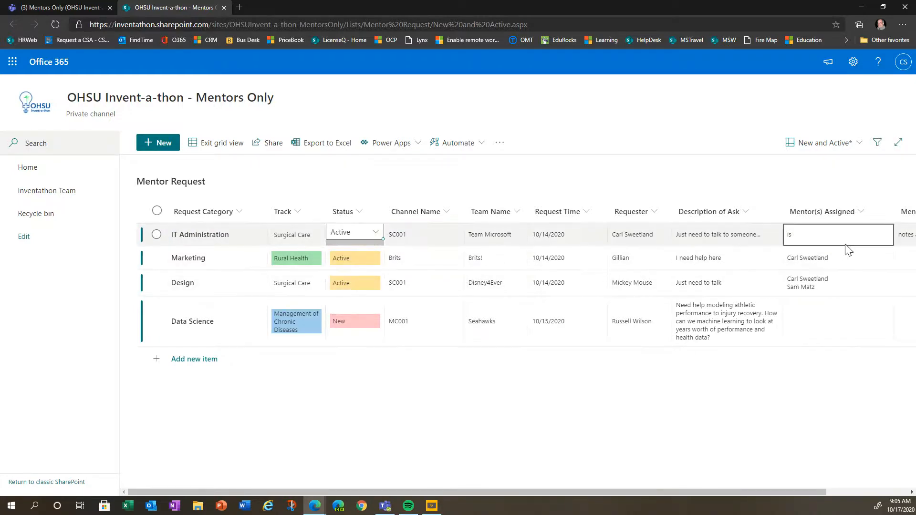
- Assign a mentor to the IT Administration request and go back to Teams
{"action": "left_click", "coordinate": [816, 235]}
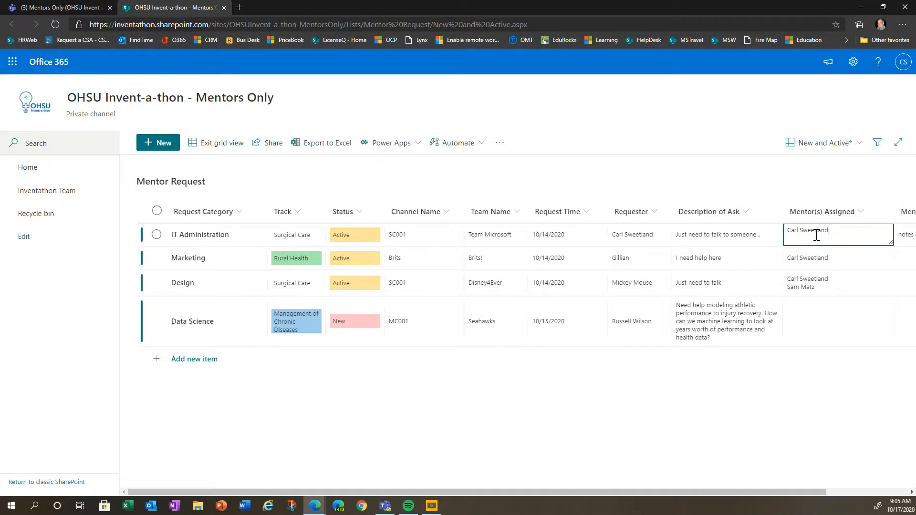
{"action": "left_click", "coordinate": [658, 371]}
{"action": "left_click", "coordinate": [53, 8]}
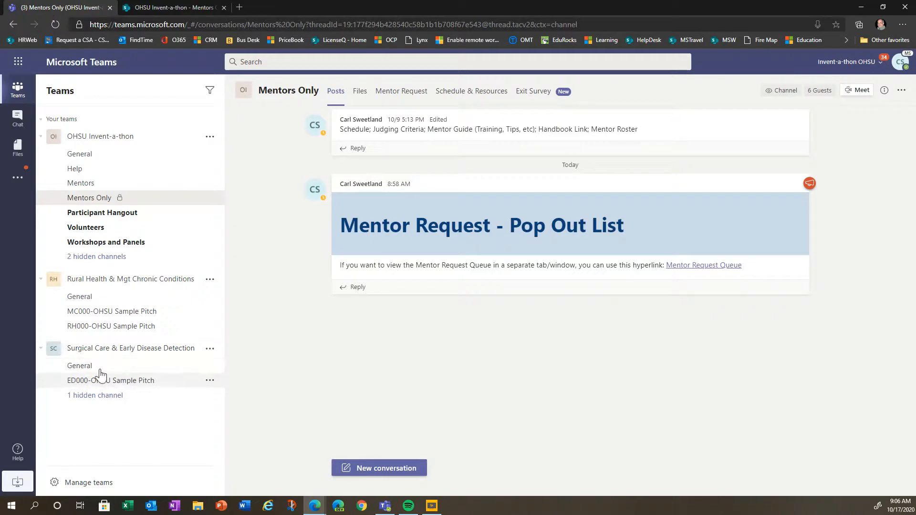
- Reveal and open the hidden SC000-OHSU Sample Pitch channel under Surgical Care & Early Disease Detection
{"action": "left_click", "coordinate": [79, 401]}
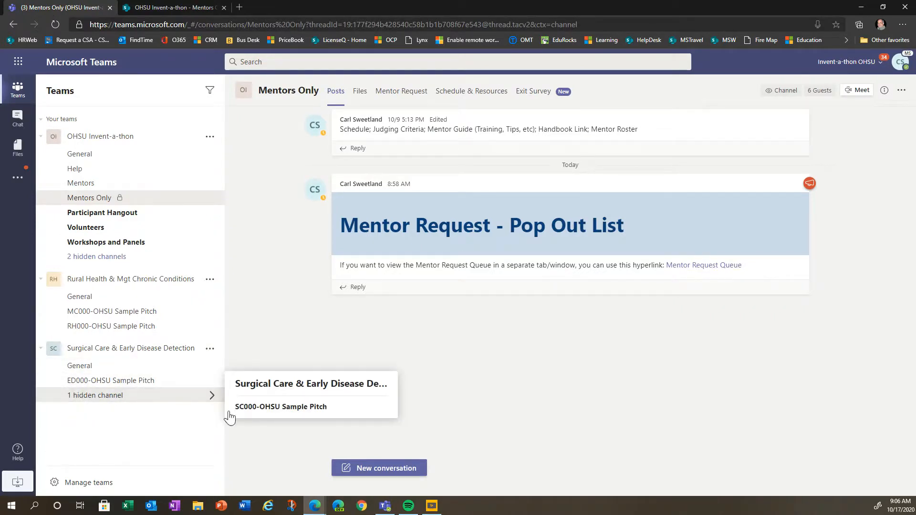
{"action": "left_click", "coordinate": [259, 407]}
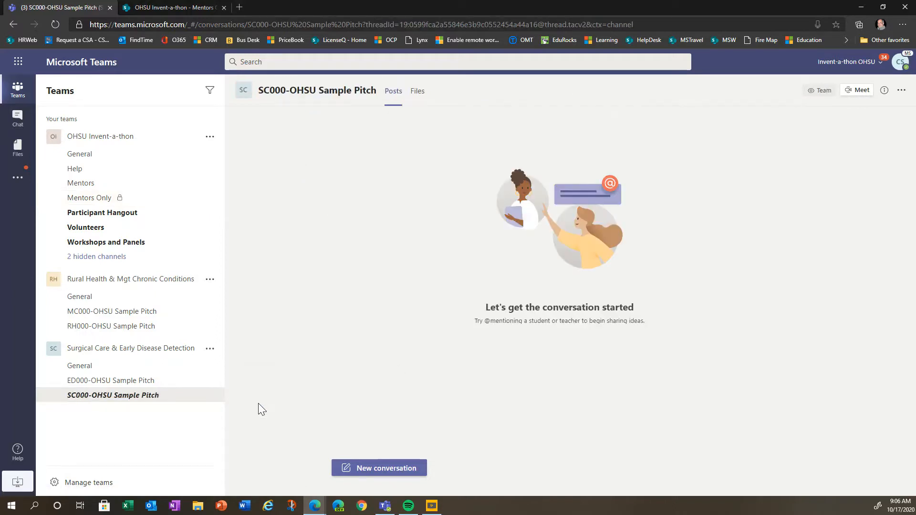